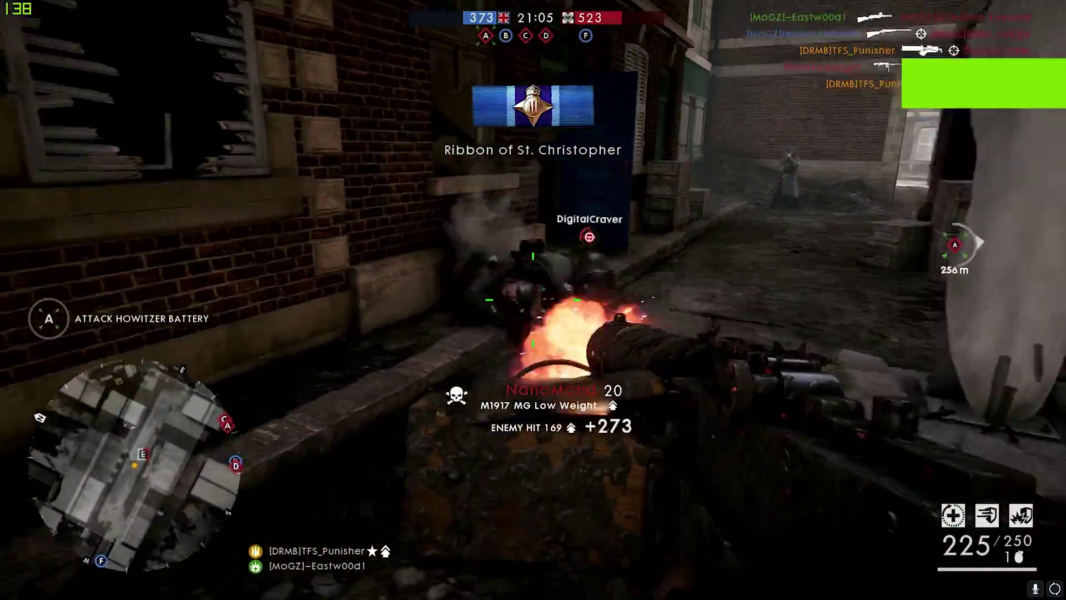
- Keep firing the machine gun to kill the nearby enemy
left_click(533, 300)
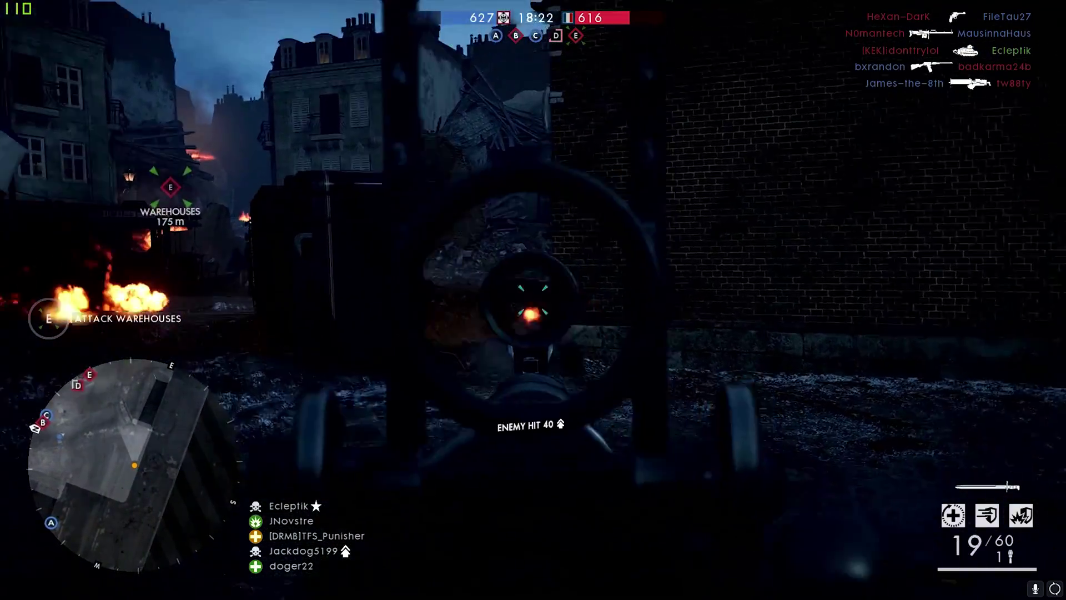
- Shoot and kill the enemy ahead, then the one in the lit street
left_click(533, 300)
left_click(533, 300)
left_click(534, 300)
left_click(533, 301)
left_click(533, 300)
key("w")
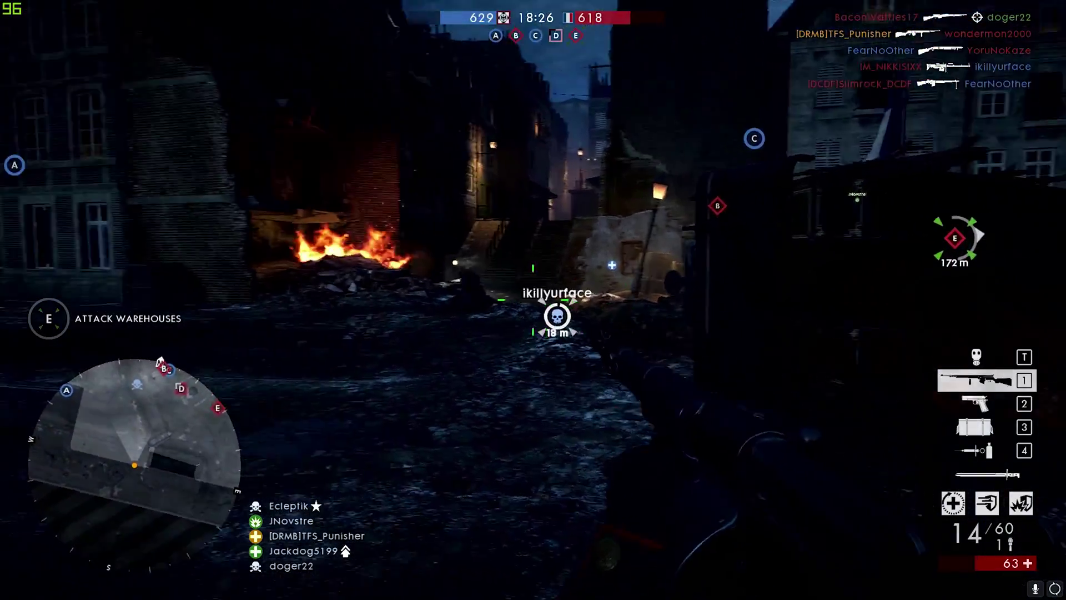
left_click(534, 299)
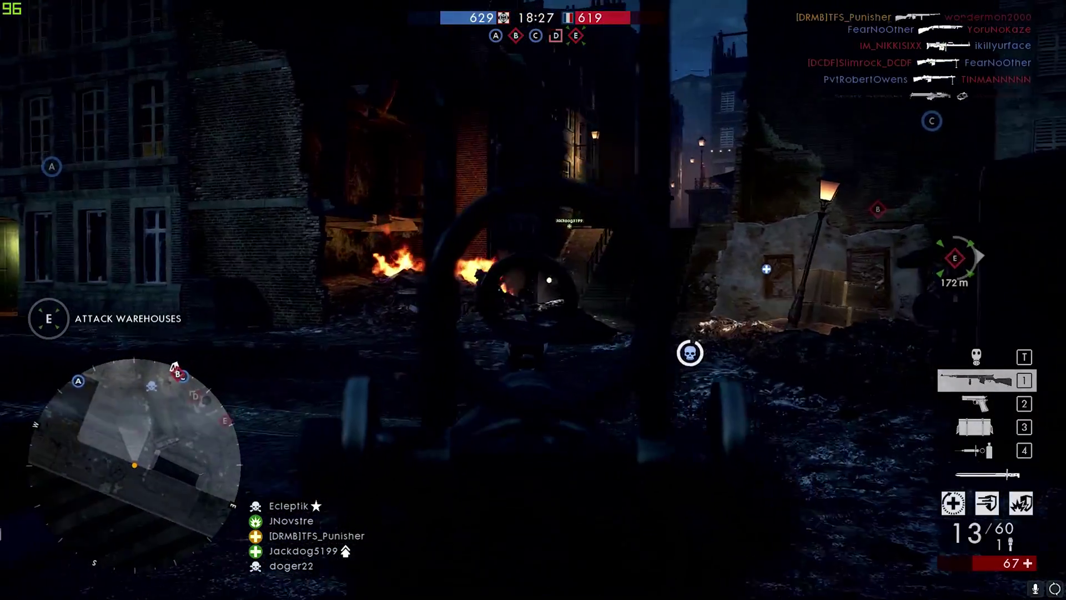
left_click(533, 300)
left_click(534, 300)
left_click(533, 300)
- Advance past the downed teammate through Schmidt Trench to cover behind the rubble
key("w")
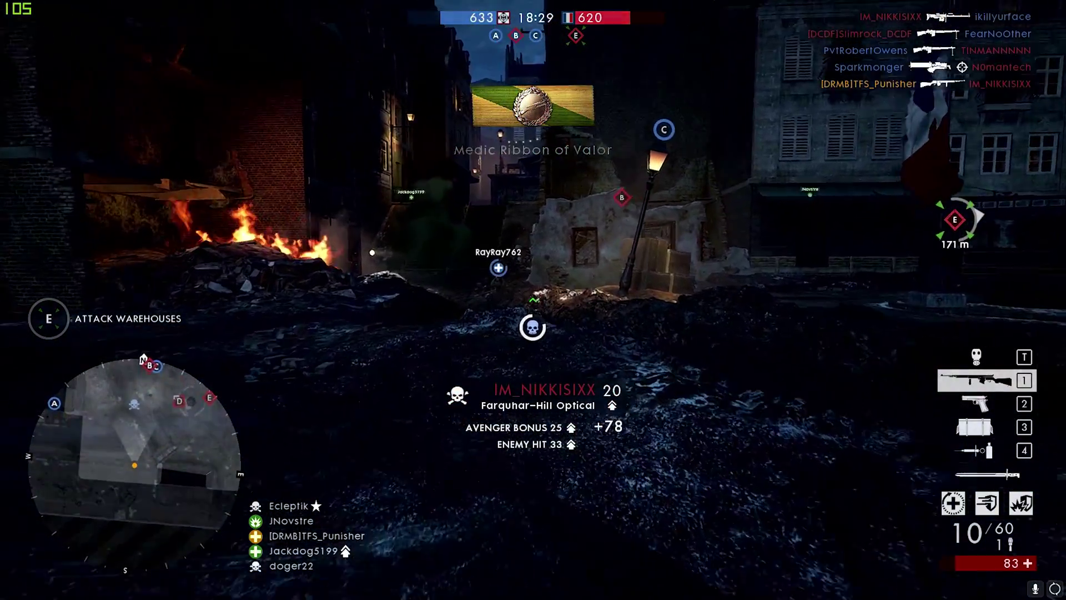
key("w")
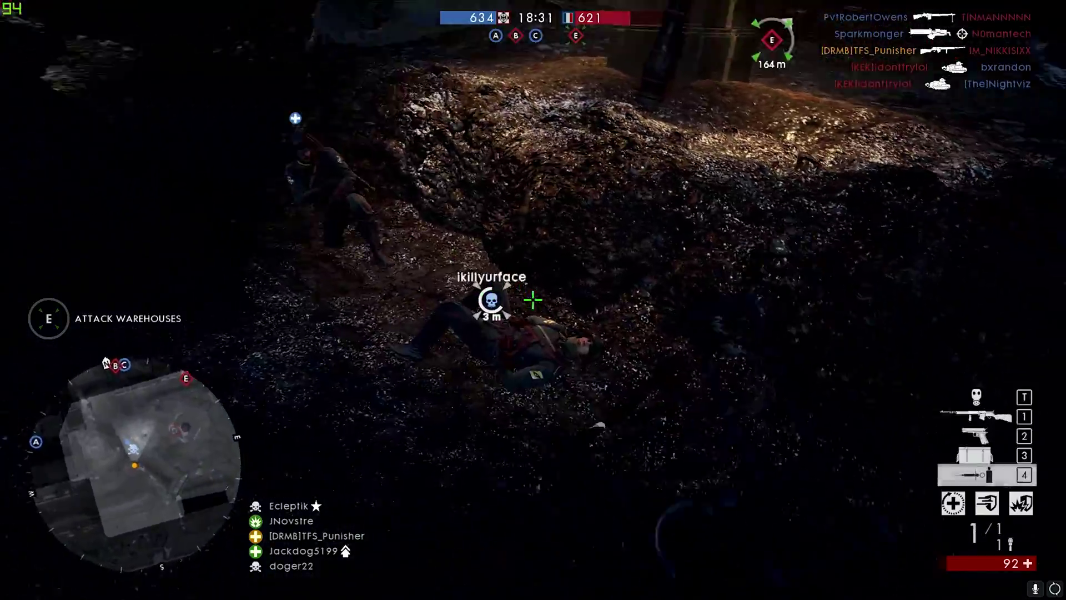
key("w")
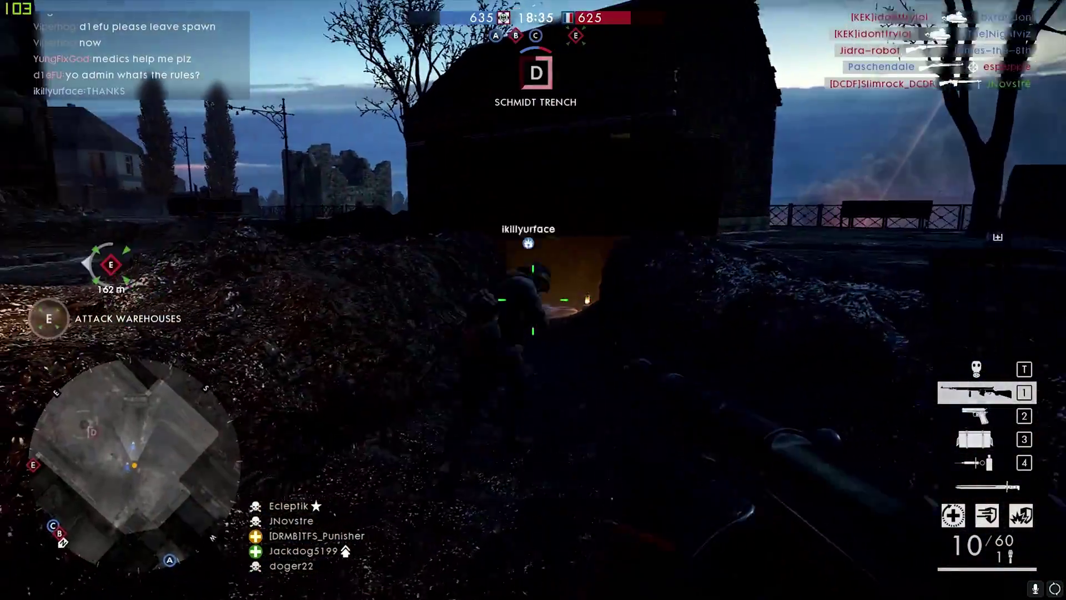
key("w")
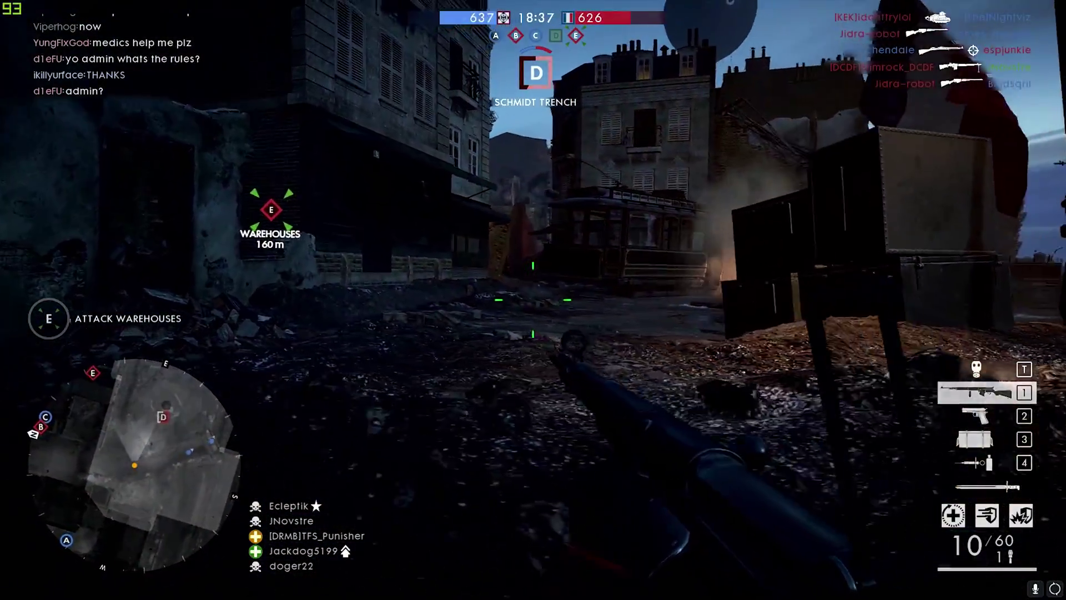
key("w")
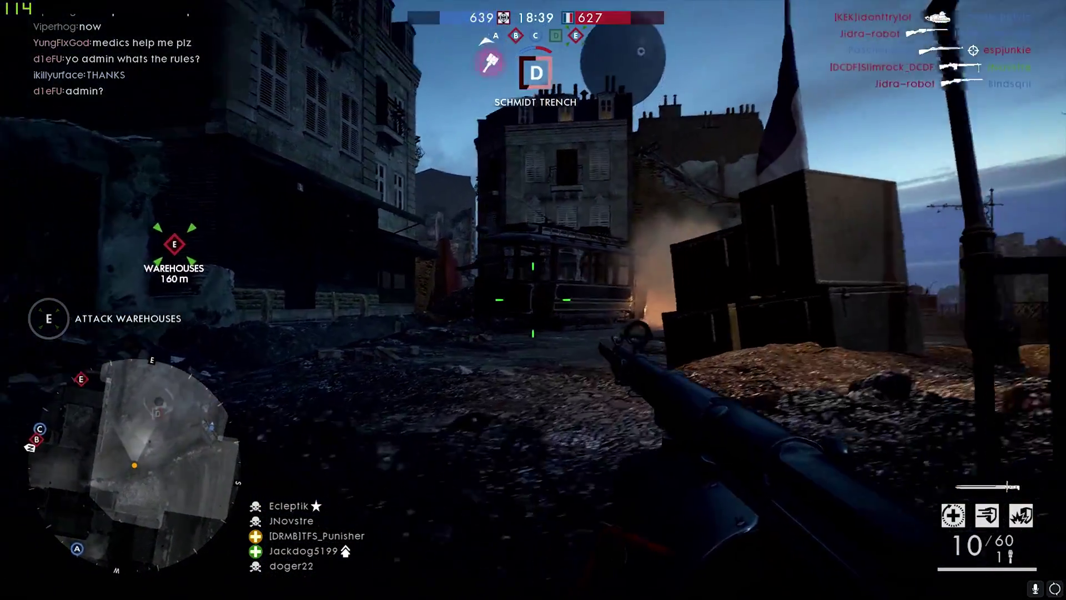
key("w")
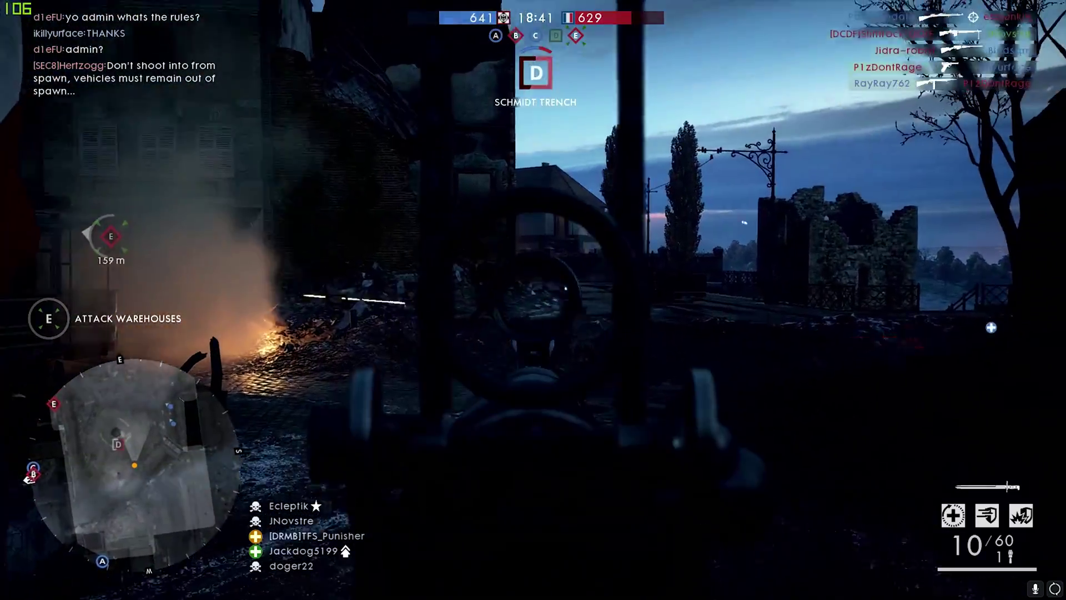
- Fight along the burning street, aiming down sights to kill enemies near the tram
left_click(534, 300)
left_click(534, 300)
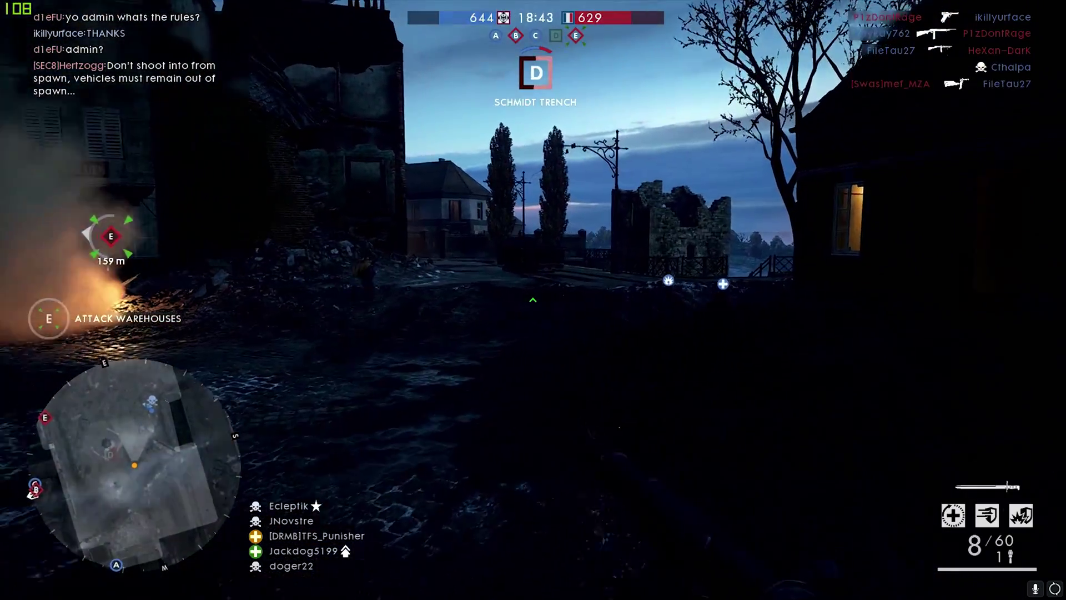
key("w")
key("w")
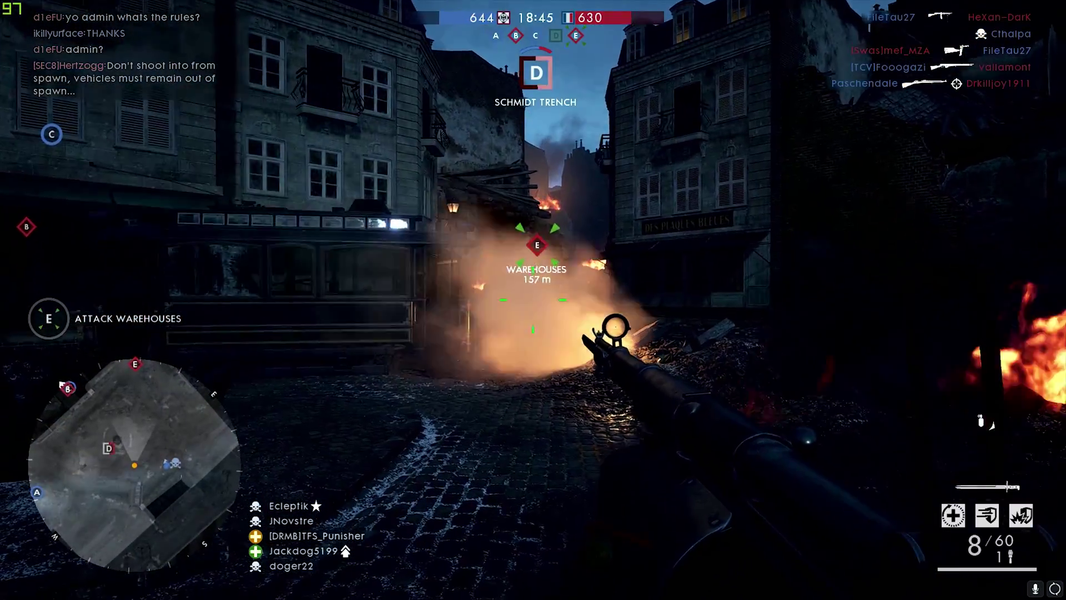
key("w")
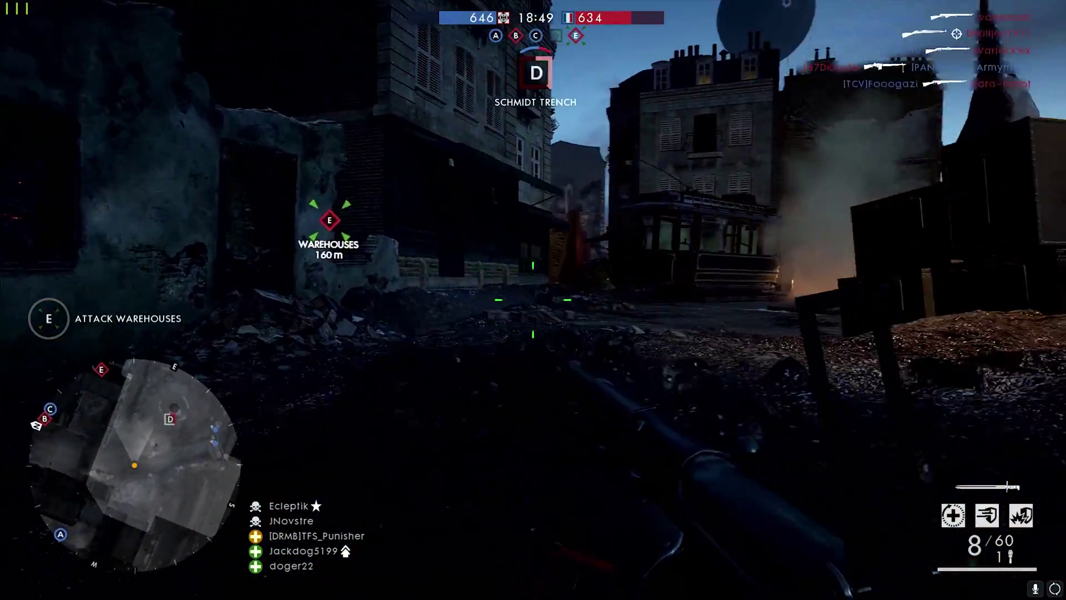
right_click(534, 300)
left_click(533, 300)
left_click(533, 300)
left_click(533, 300)
left_click(533, 300)
left_click(533, 300)
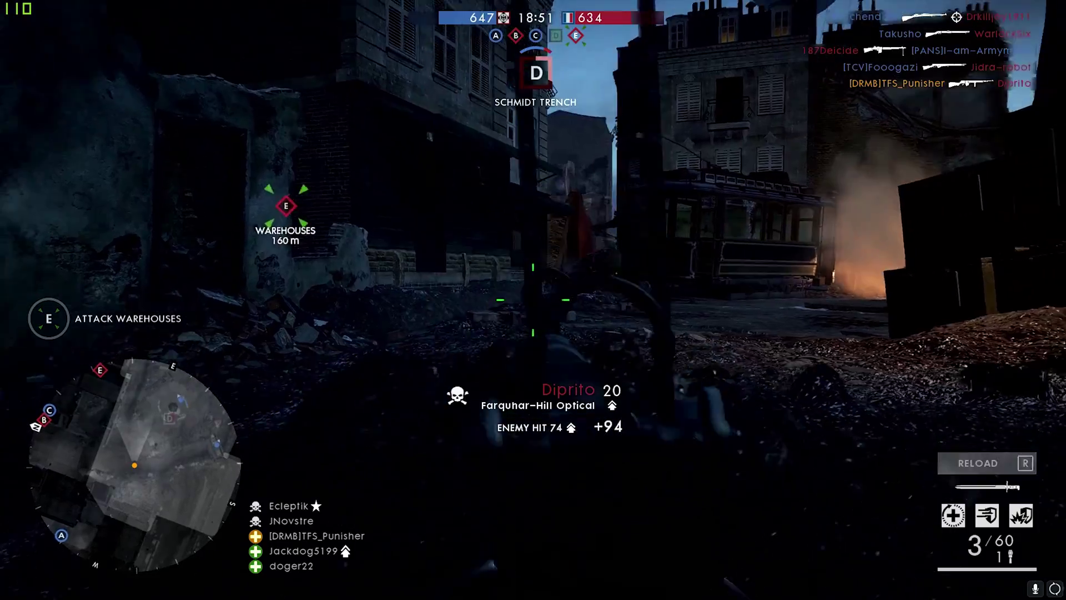
right_click(533, 300)
left_click(533, 300)
left_click(533, 300)
- Push toward the Warehouses on the primary weapon, reloading while capturing
key("w")
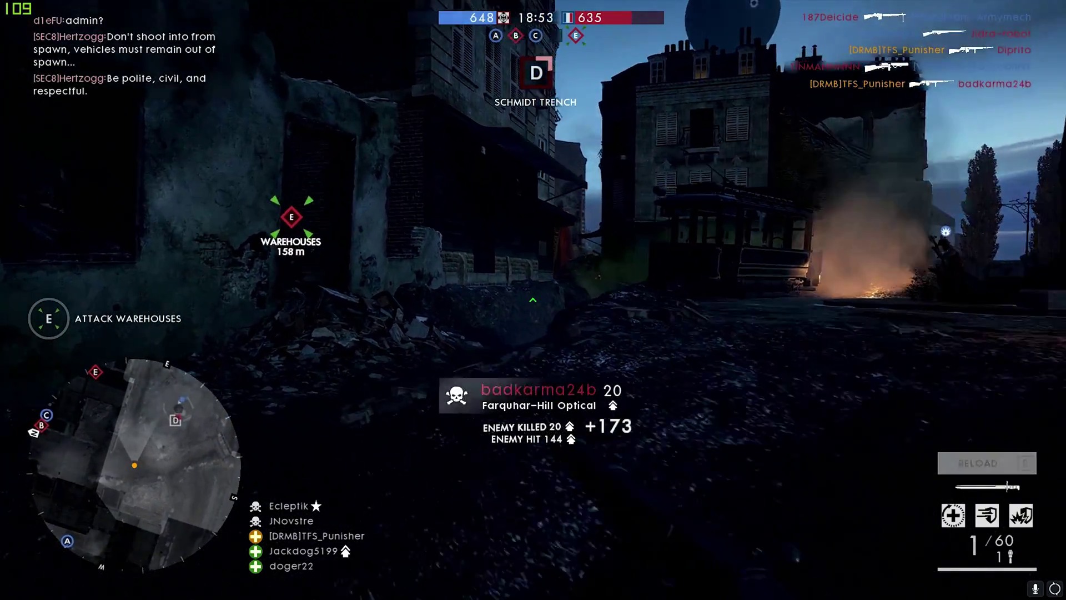
key("1")
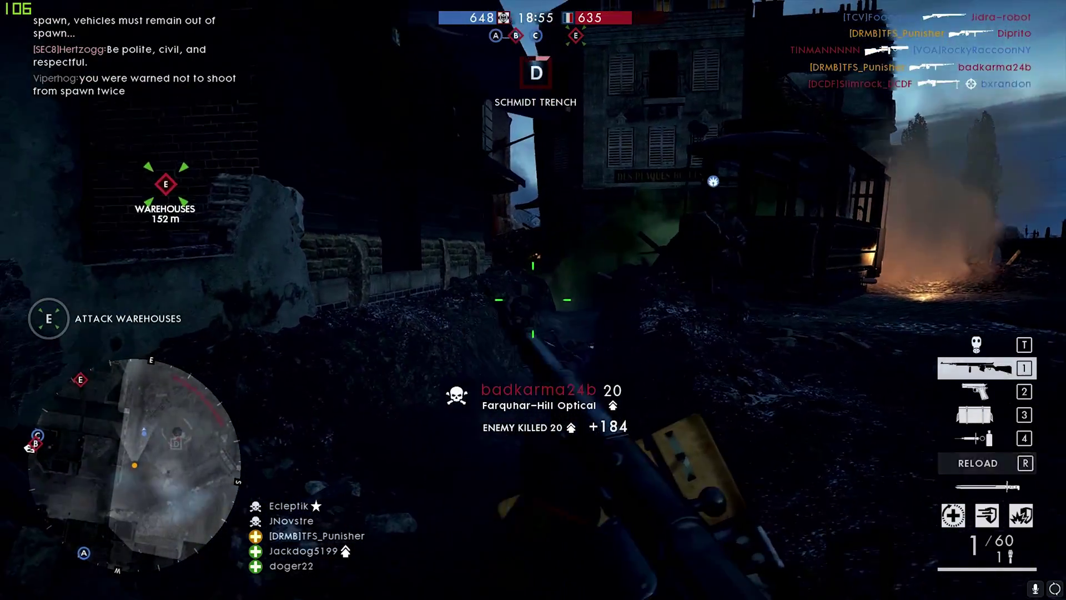
key("r")
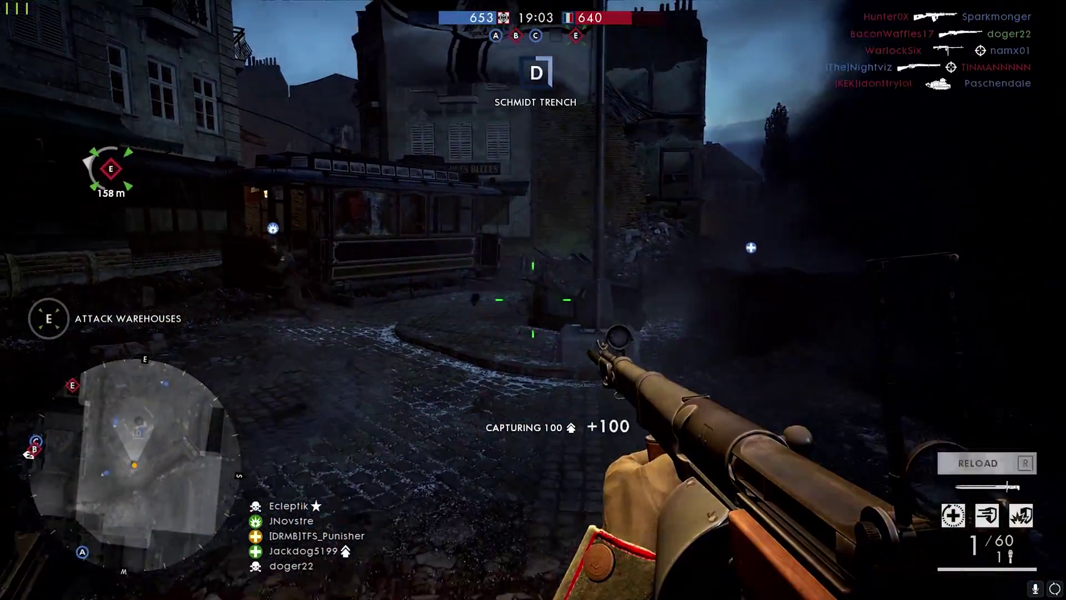
key("1")
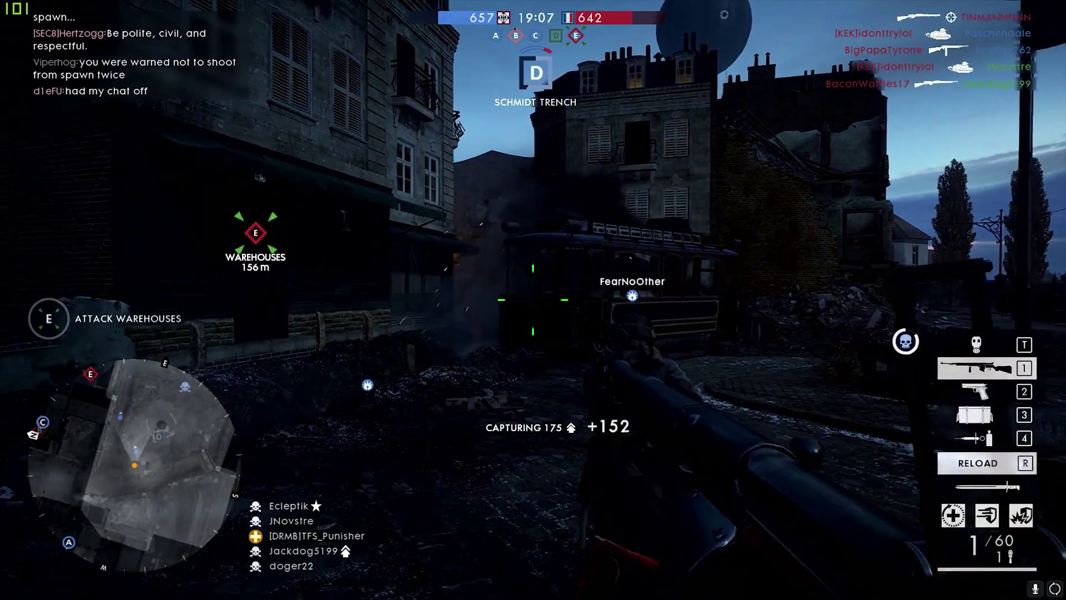
- Kill the enemies in the alley and ahead at objective E, then show the scoreboard
right_click(533, 300)
left_click(533, 300)
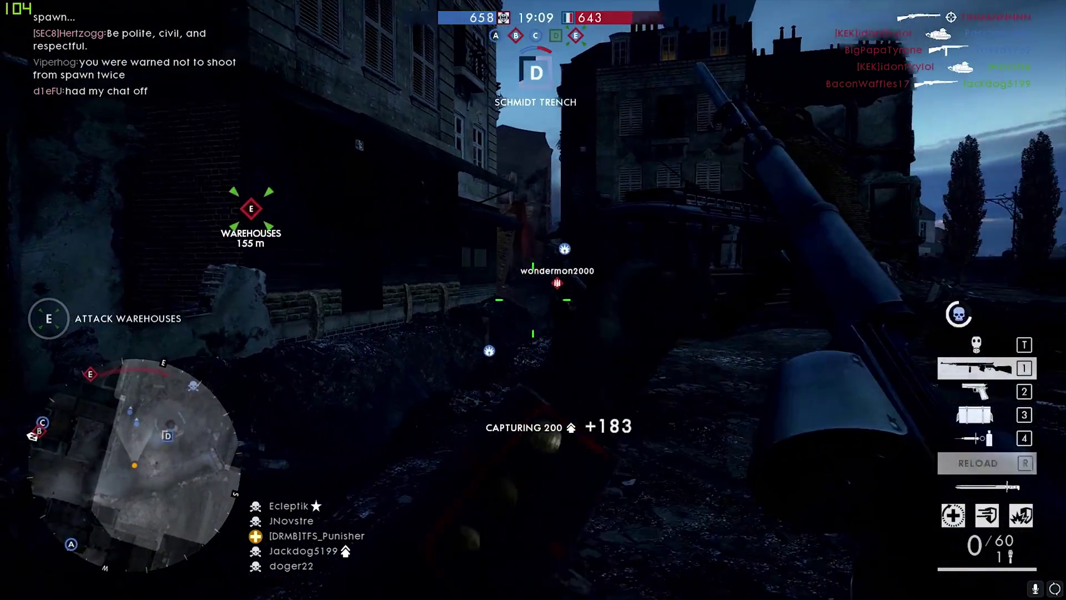
key("w")
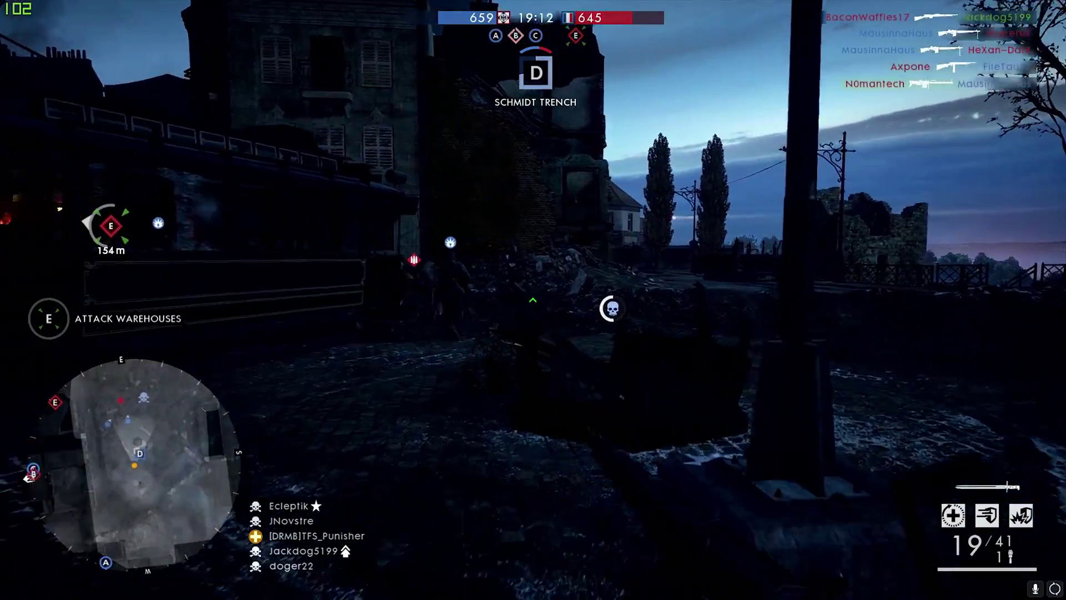
right_click(533, 300)
left_click(534, 300)
left_click(534, 301)
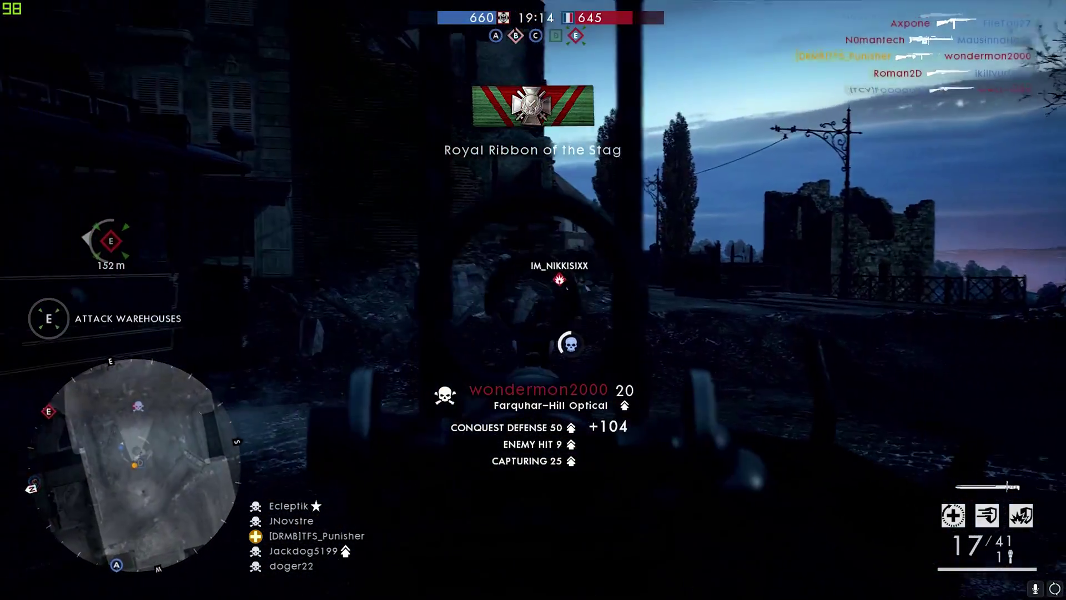
left_click(534, 300)
left_click(533, 300)
left_click(533, 300)
left_click(533, 300)
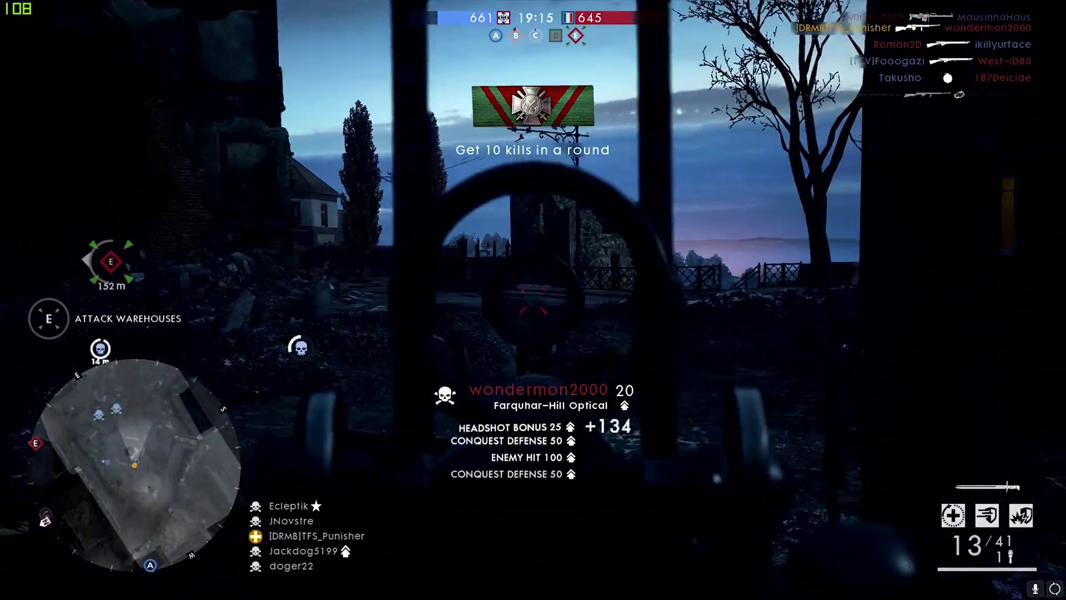
left_click(534, 301)
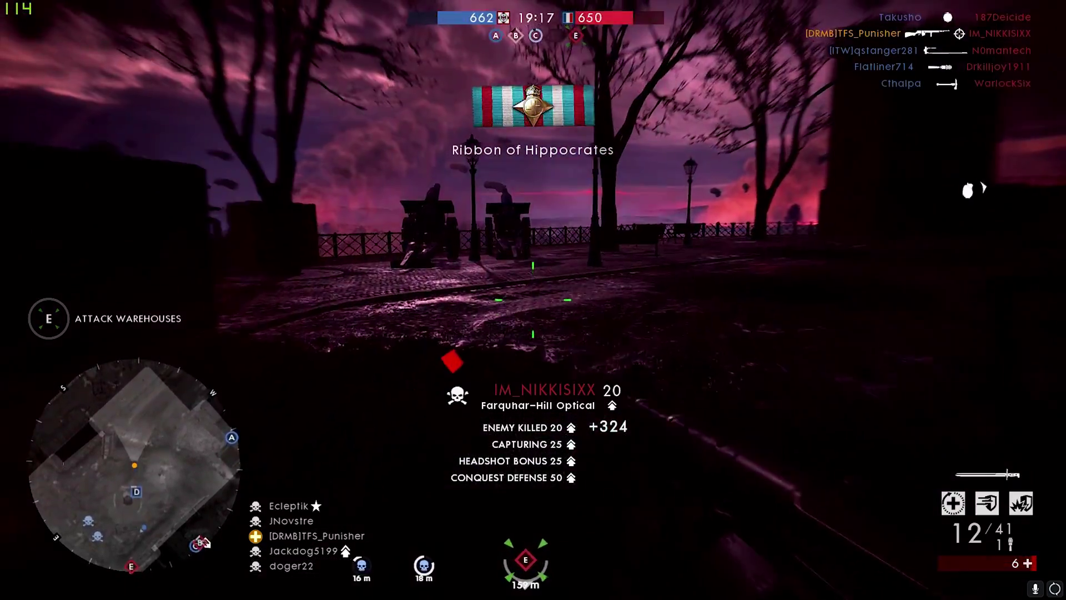
key("Tab")
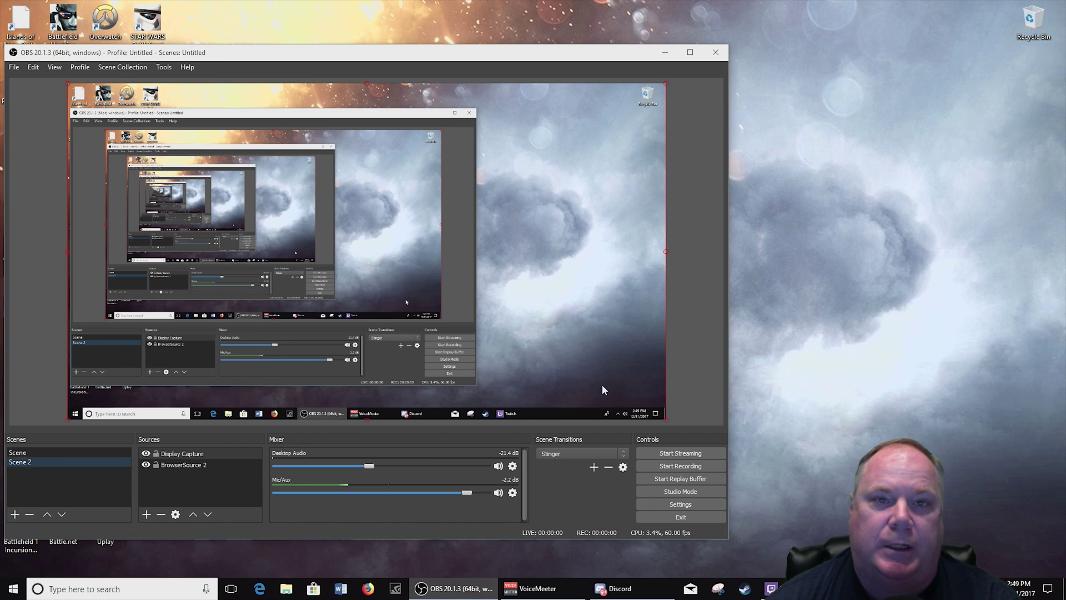
- Show Output > Recording settings and keep CQP 15 rate control for NVENC H.264
left_click(693, 505)
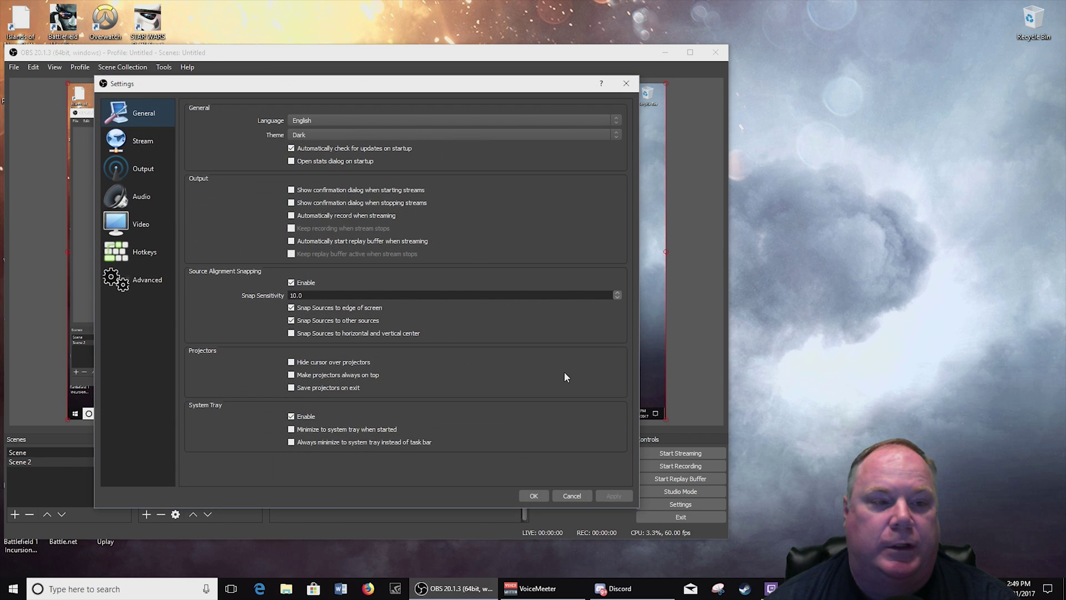
left_click(151, 170)
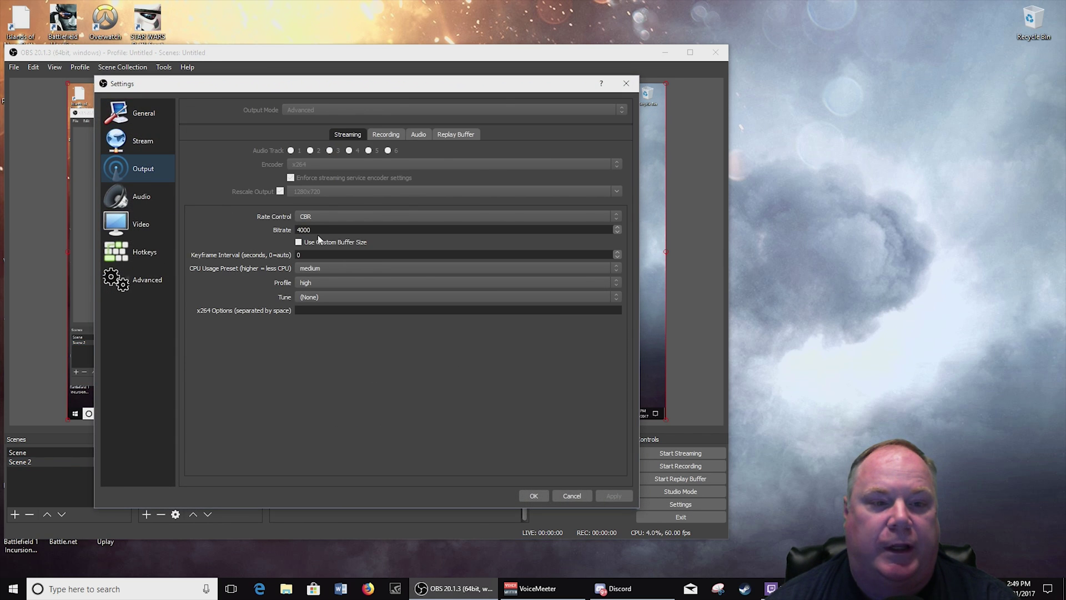
left_click(386, 137)
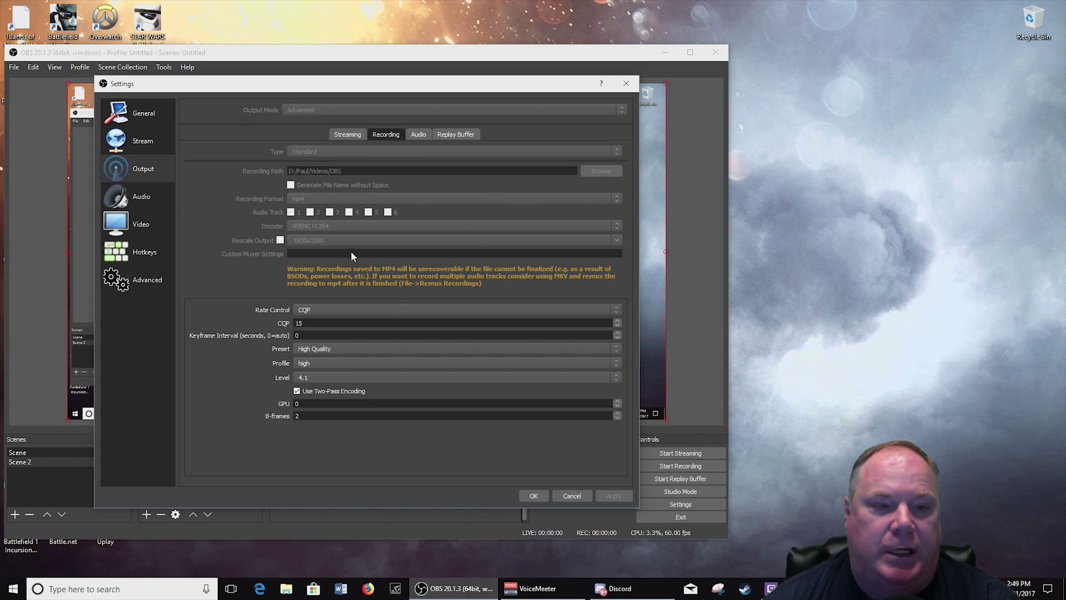
left_click(321, 310)
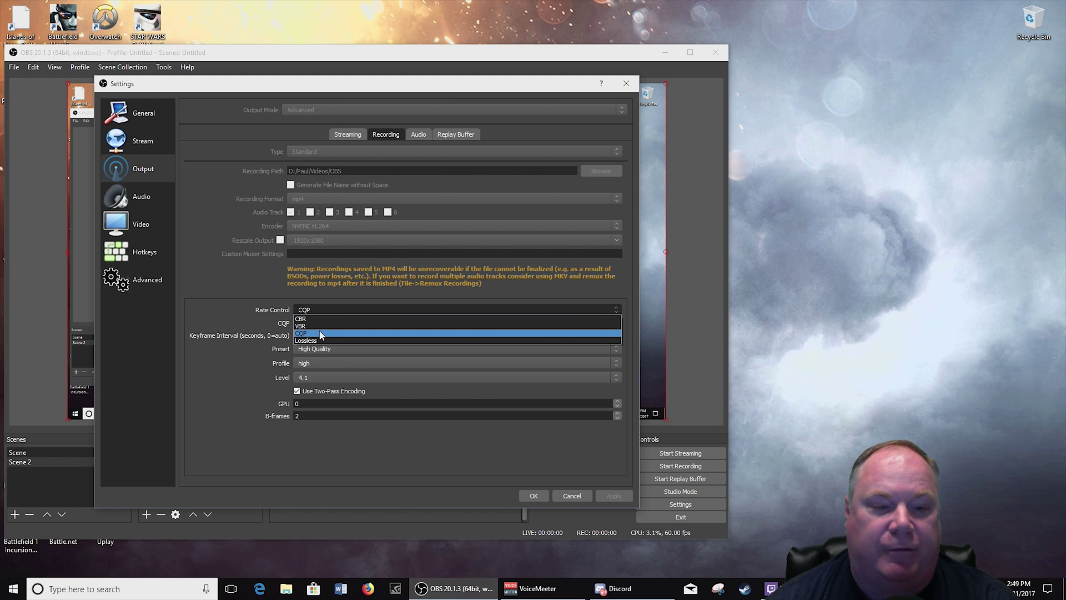
left_click(321, 333)
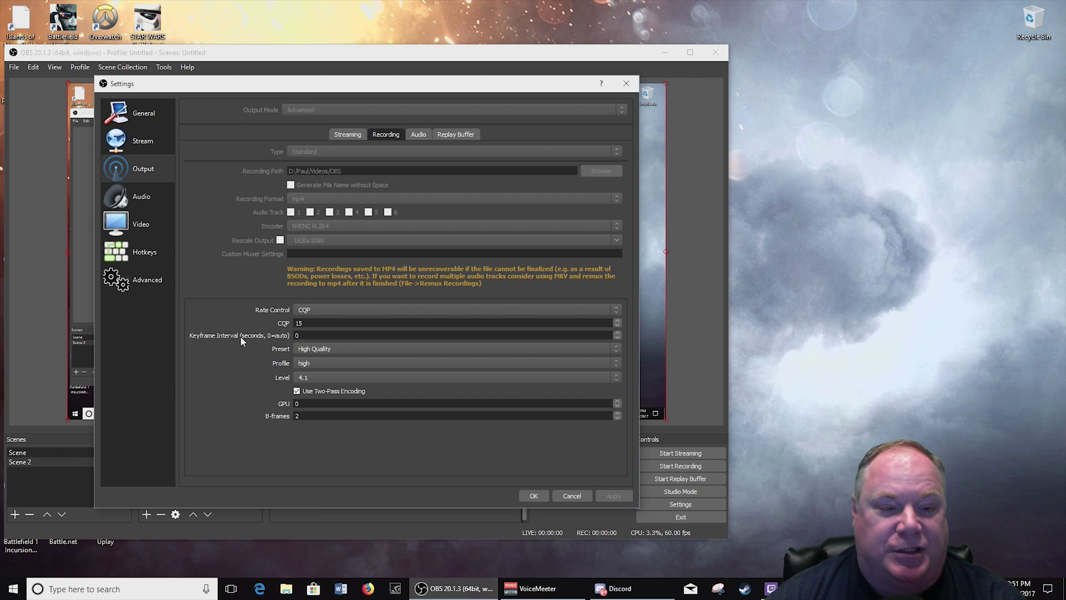
left_click(359, 346)
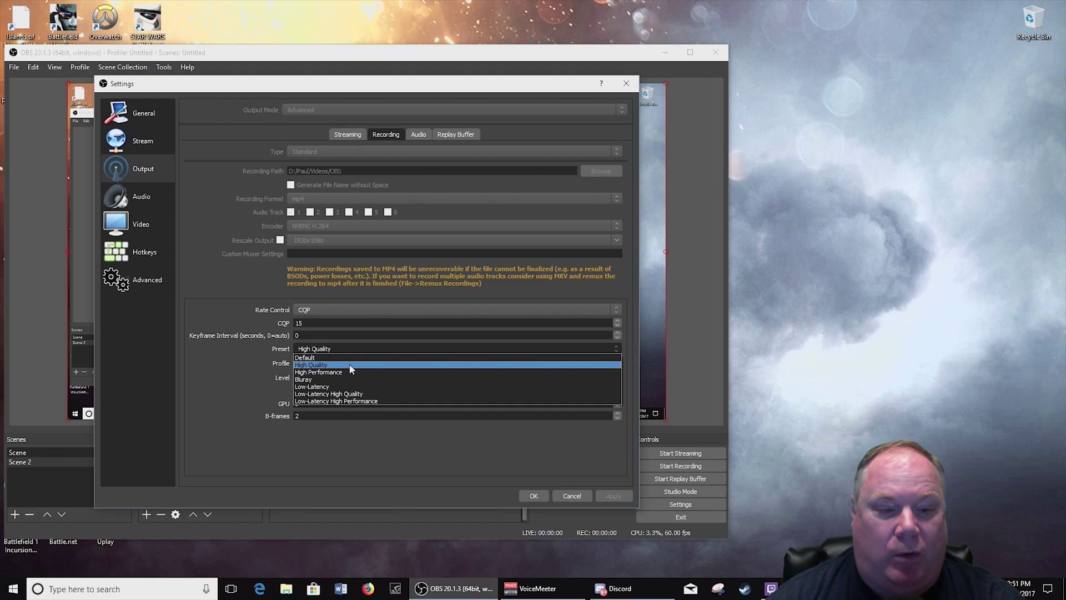
left_click(350, 366)
left_click(373, 365)
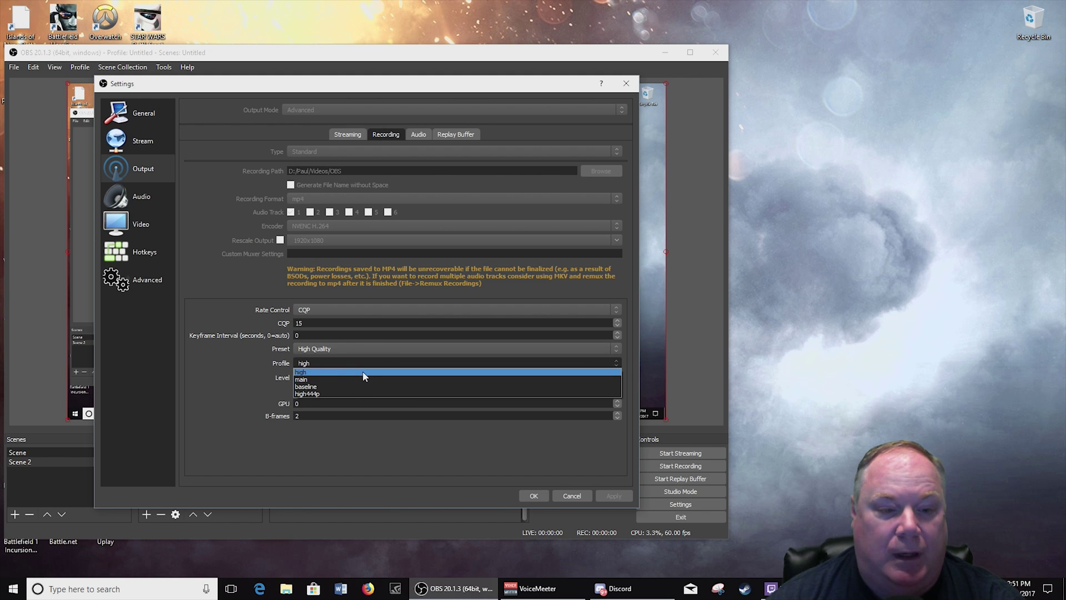
left_click(364, 372)
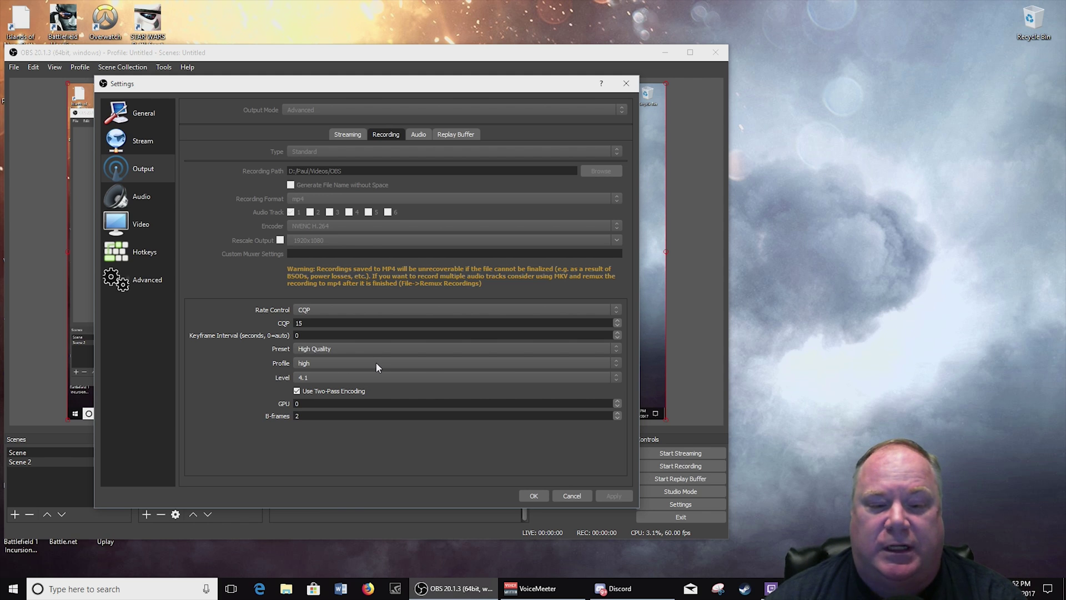
left_click(385, 377)
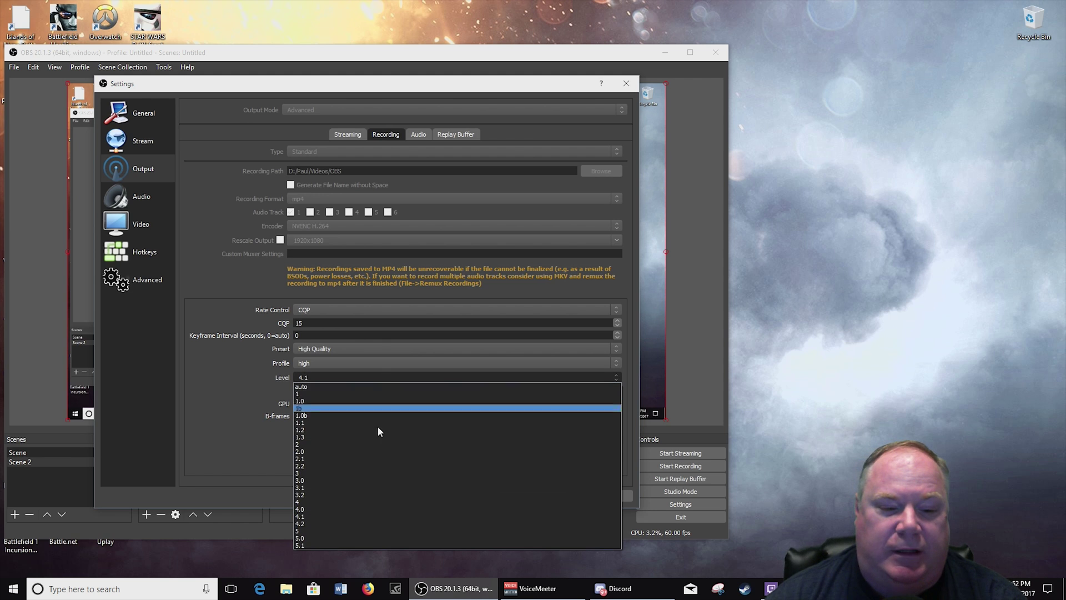
left_click(374, 517)
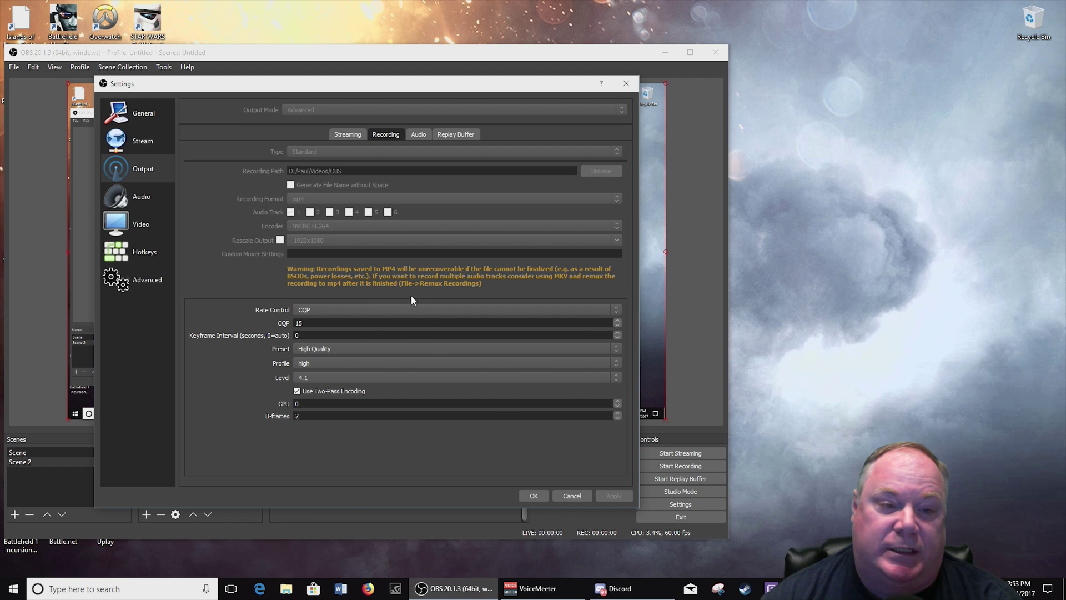
left_click(464, 311)
left_click(454, 322)
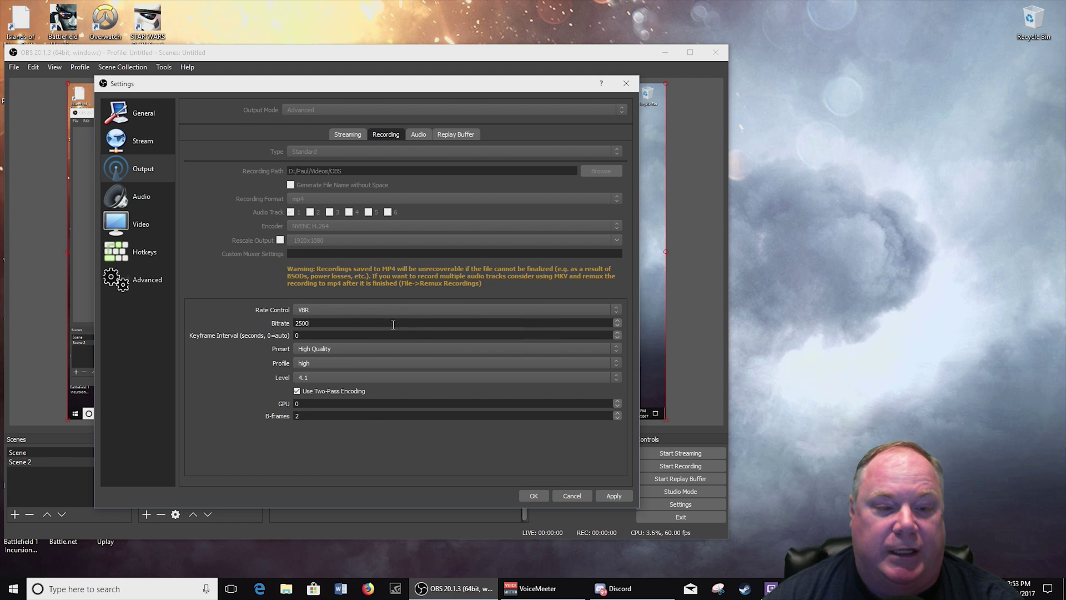
double_click(303, 324)
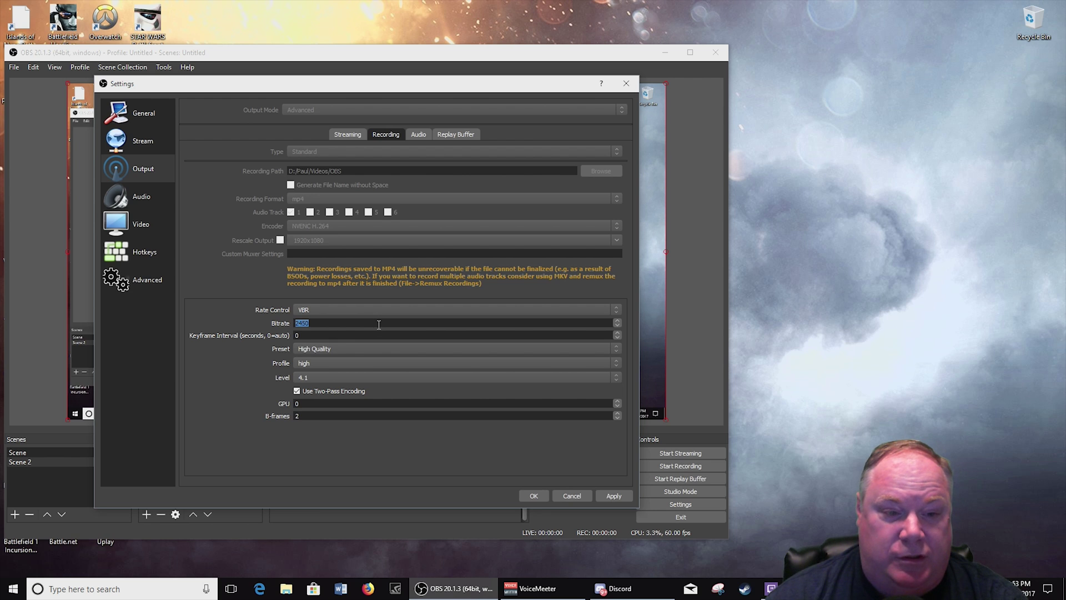
left_click(398, 308)
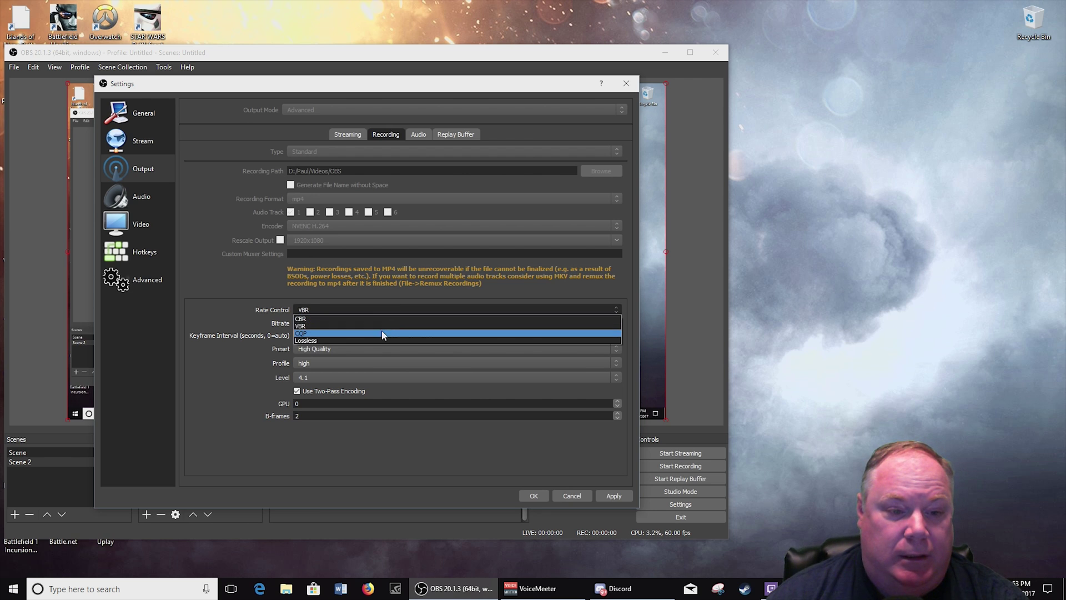
left_click(383, 336)
double_click(365, 326)
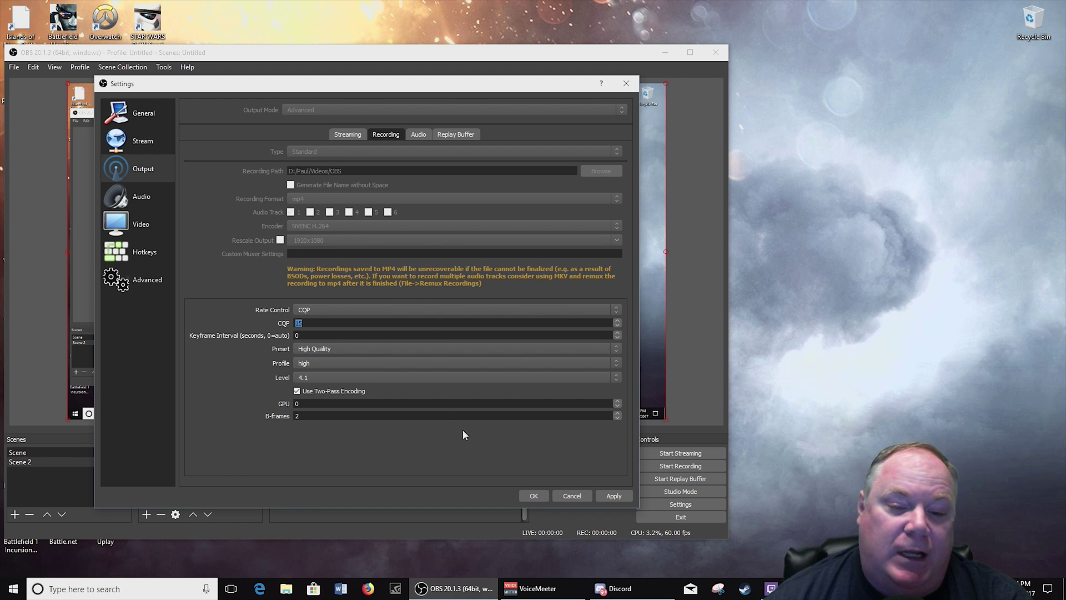
left_click(614, 496)
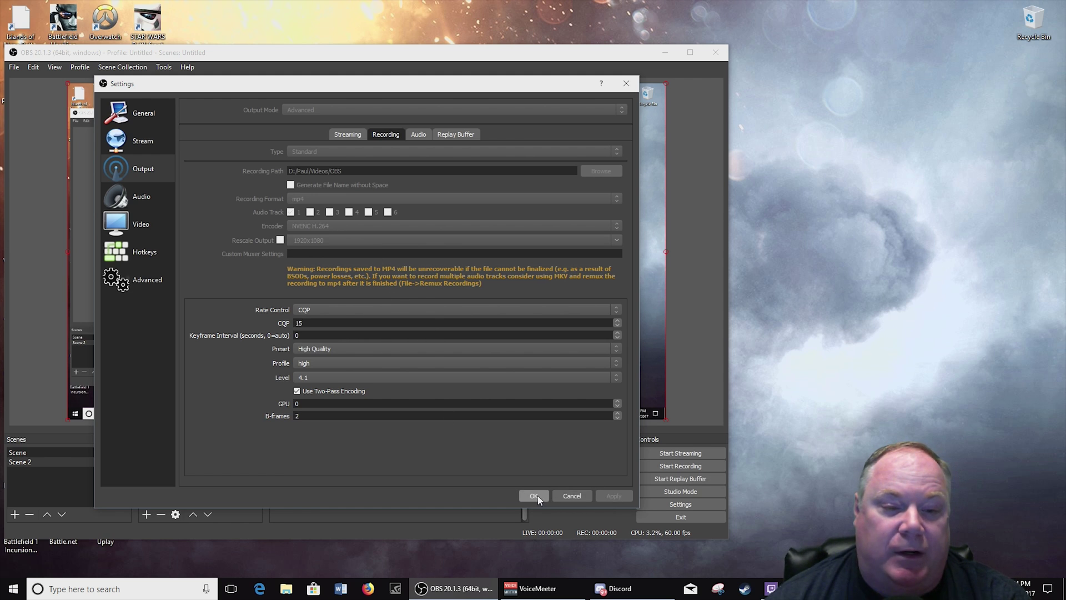
- Switch recording rate control to VBR, replace the 2450 bitrate with 1000, and apply
left_click(565, 314)
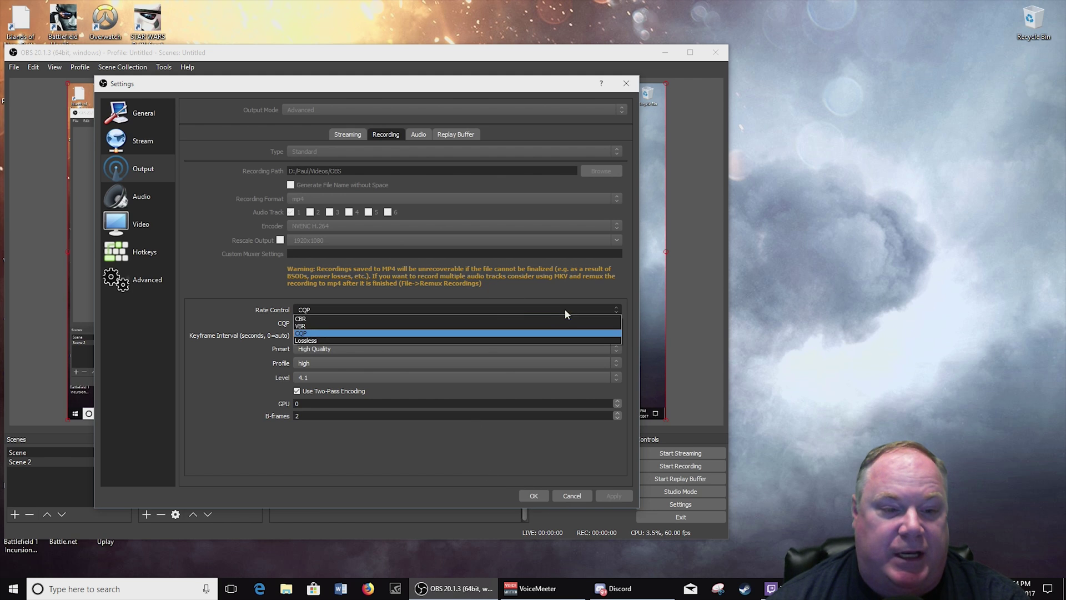
left_click(451, 327)
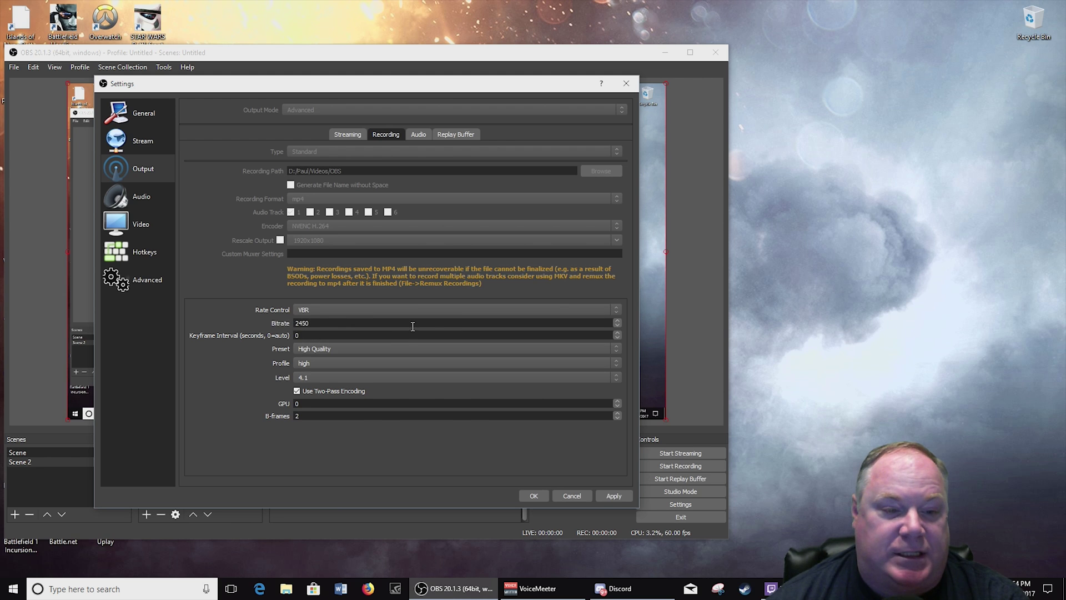
double_click(300, 323)
type("1000")
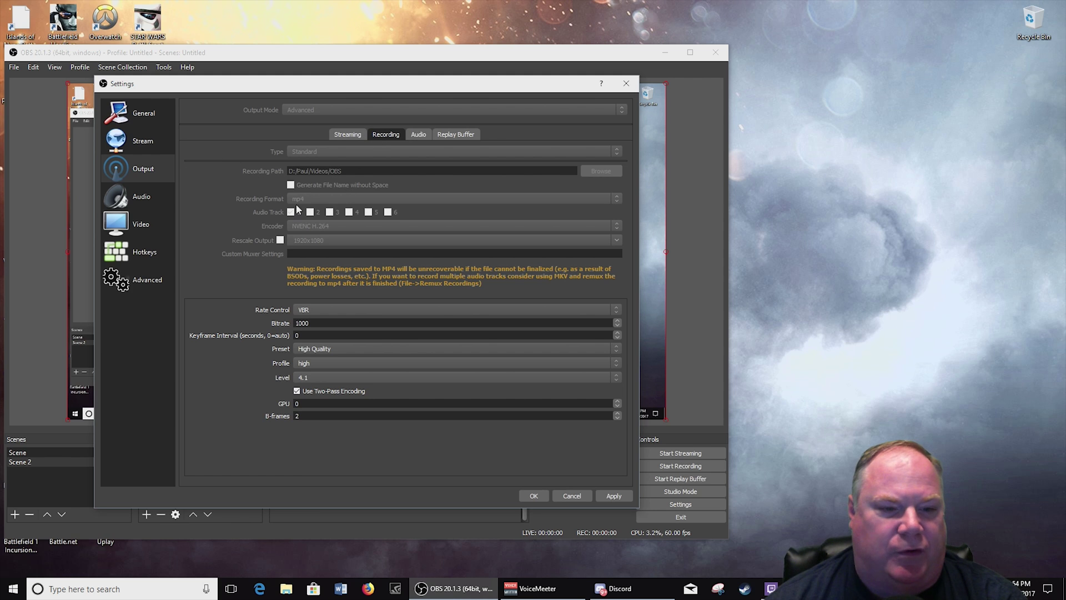
left_click(614, 496)
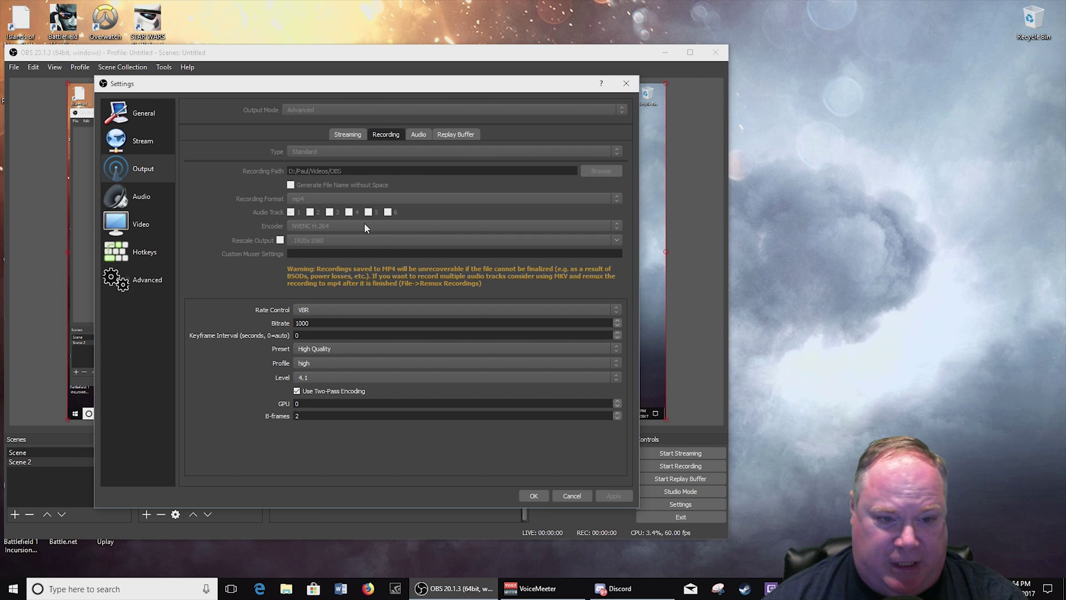
double_click(312, 323)
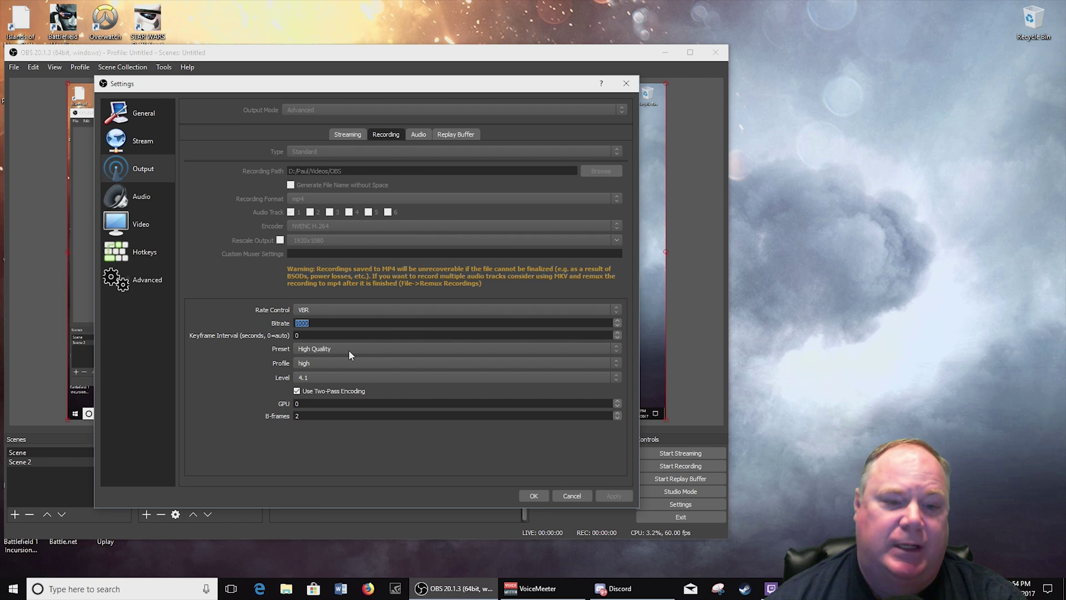